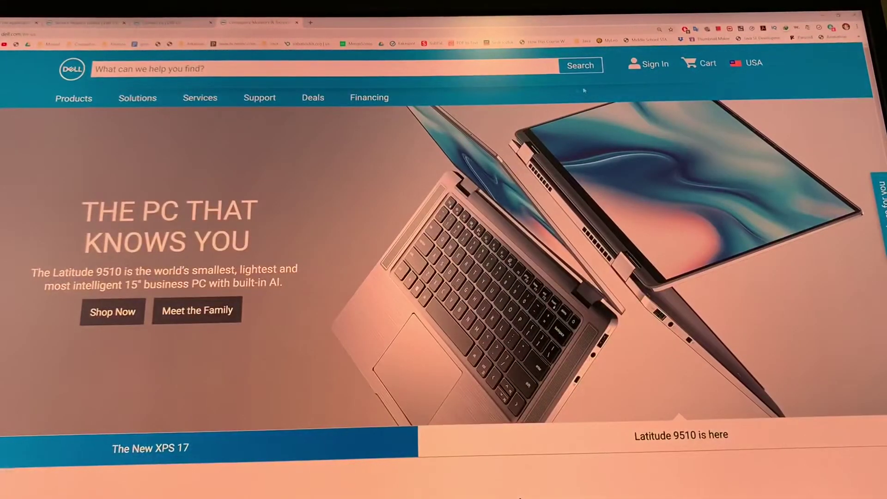
Step: Show the XPS 15 9530 Contact Technical Support page and reveal its Call contact option
key(ctrl+shift+Tab)
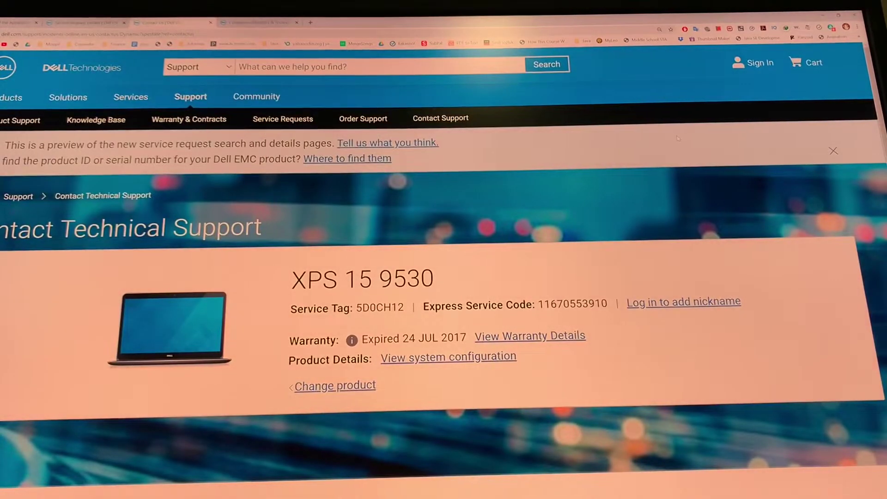
scroll(379, 242, down, 8)
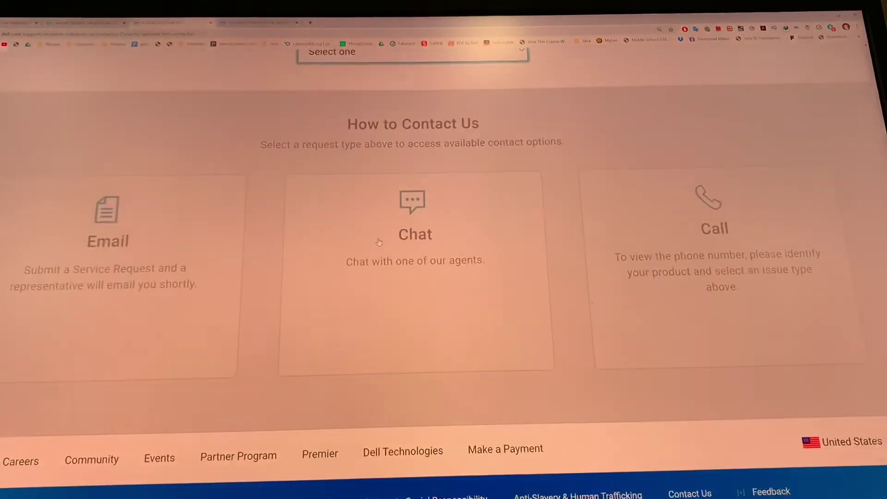
click(714, 235)
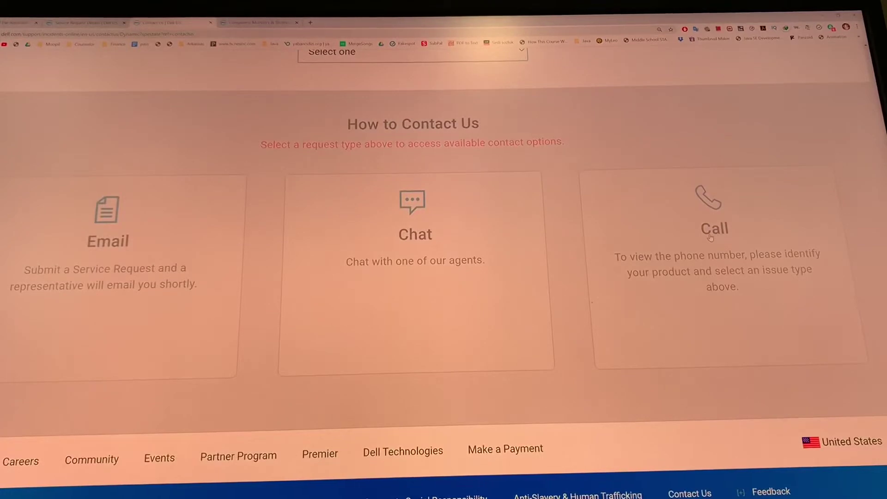
scroll(644, 326, up, 10)
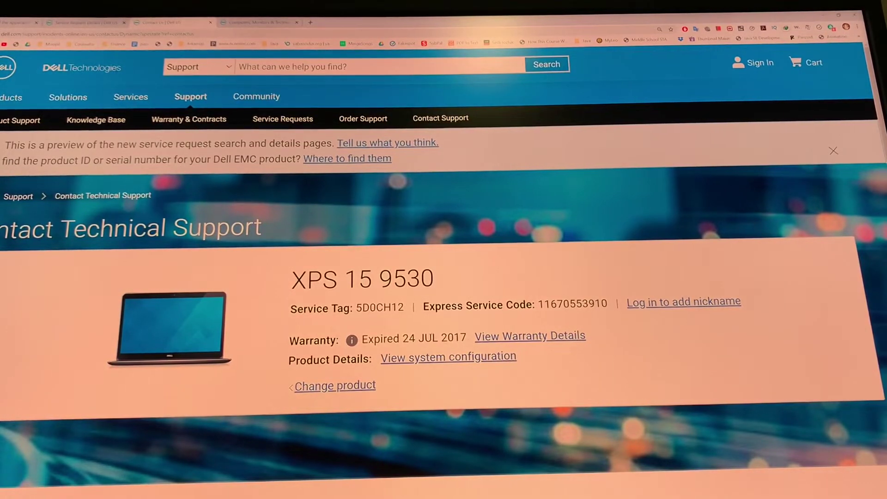
drag(292, 279, 436, 278)
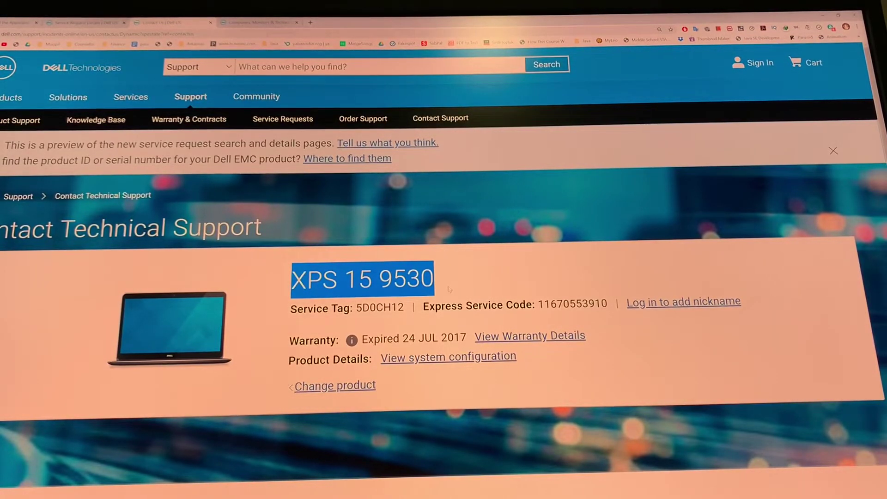
click(310, 299)
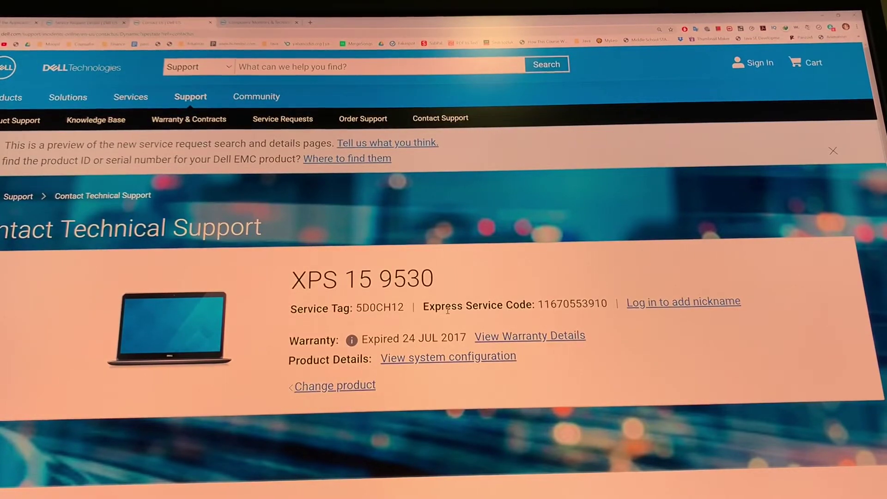
scroll(422, 316, down, 5)
scroll(453, 314, up, 8)
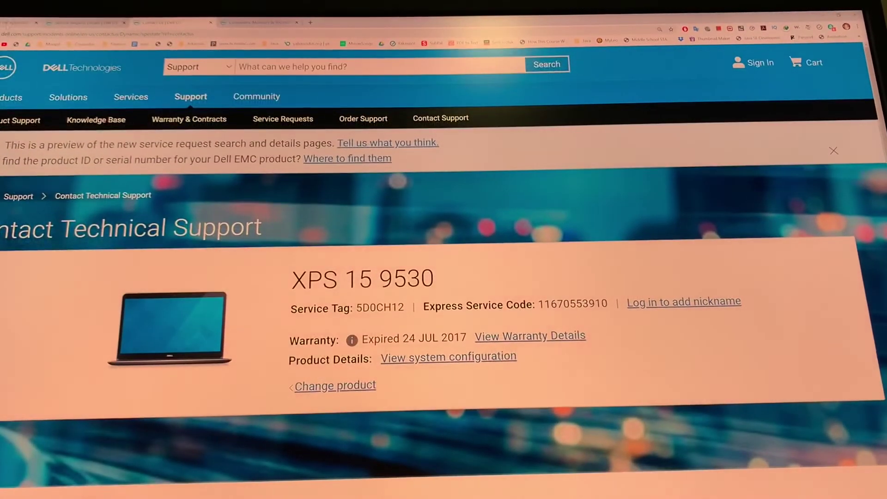
key(ctrl+Tab)
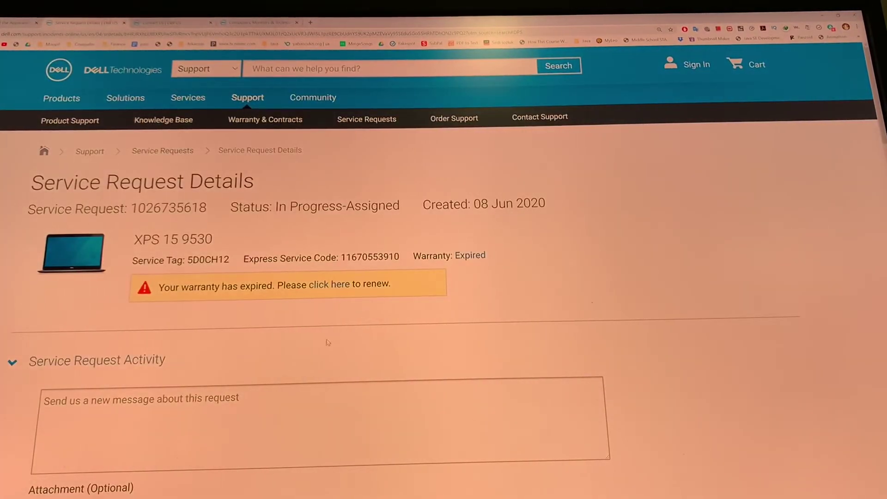
scroll(350, 322, down, 5)
scroll(350, 321, down, 4)
scroll(351, 322, down, 4)
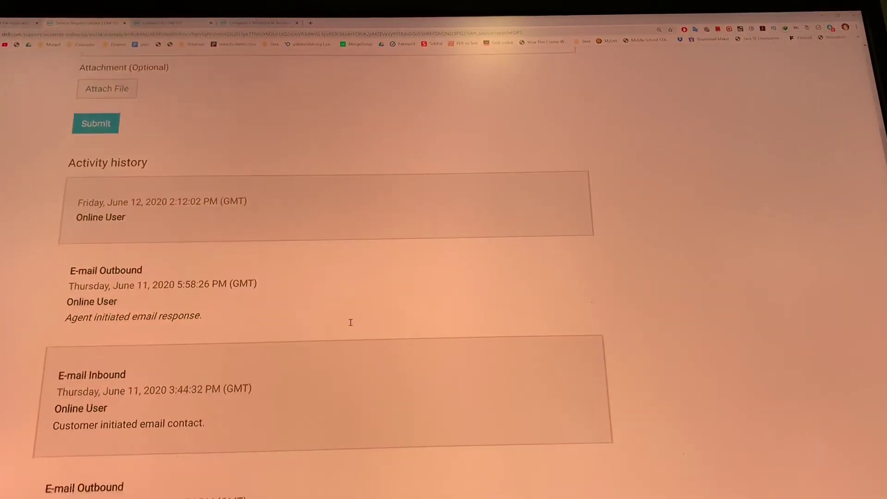
scroll(350, 321, down, 4)
scroll(351, 322, down, 4)
scroll(352, 321, down, 5)
scroll(351, 321, down, 3)
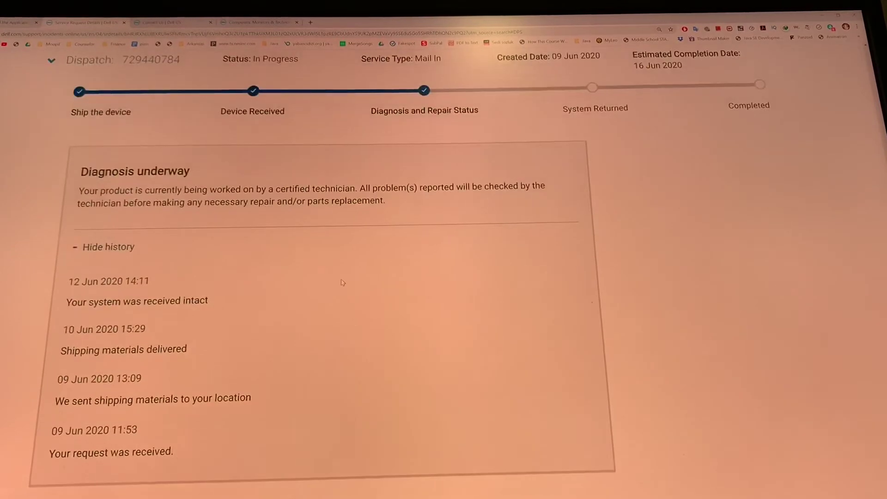
scroll(341, 283, up, 3)
scroll(341, 283, up, 1)
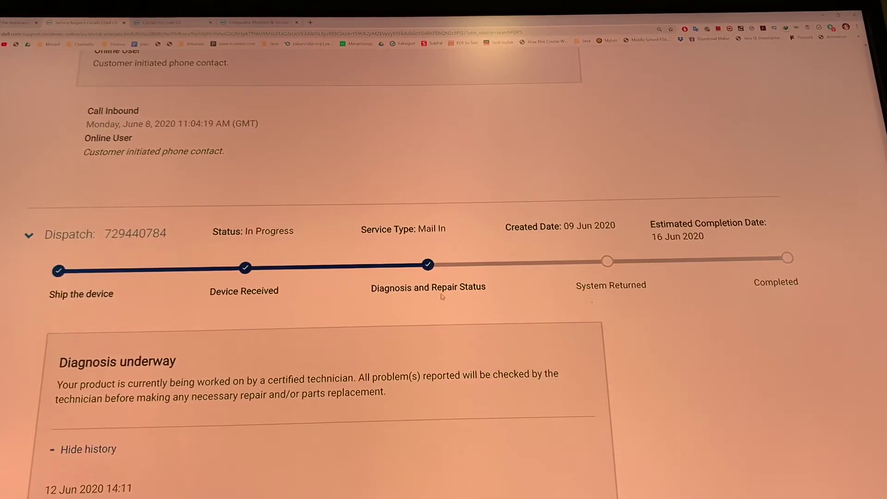
scroll(463, 345, down, 1)
scroll(464, 346, down, 5)
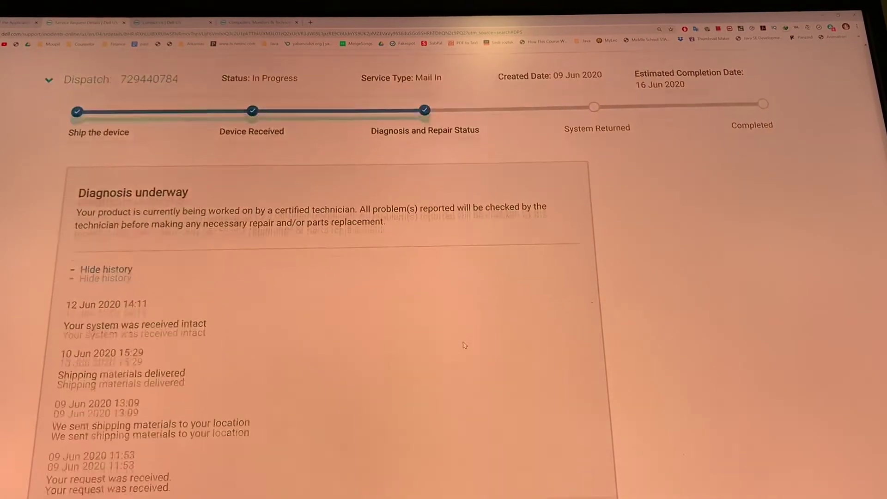
scroll(465, 345, down, 3)
scroll(464, 345, up, 8)
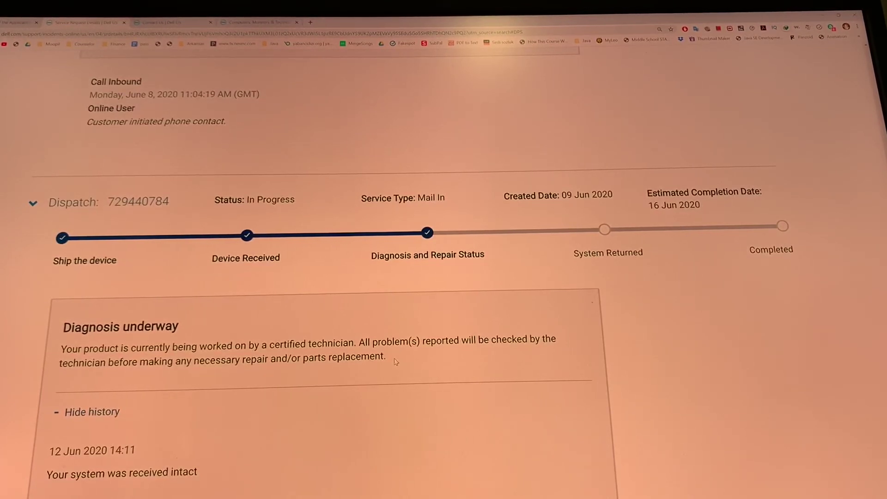
scroll(395, 362, up, 3)
scroll(395, 360, up, 5)
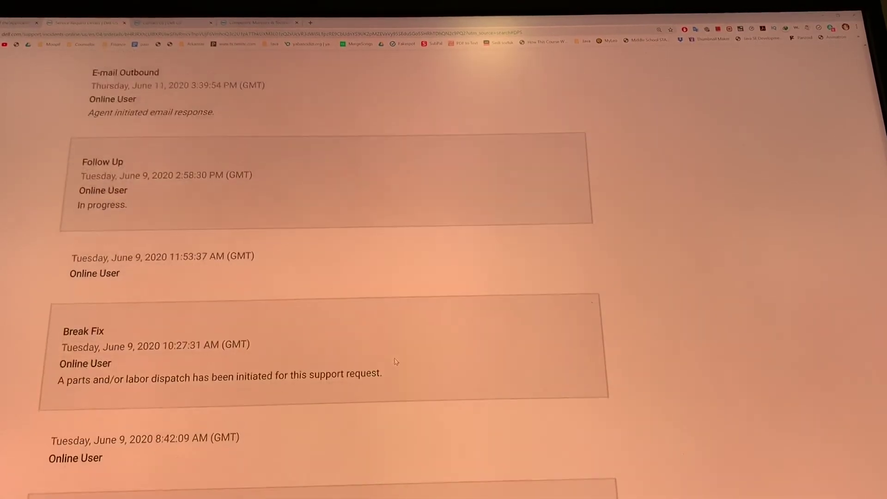
scroll(395, 362, up, 5)
scroll(395, 361, up, 5)
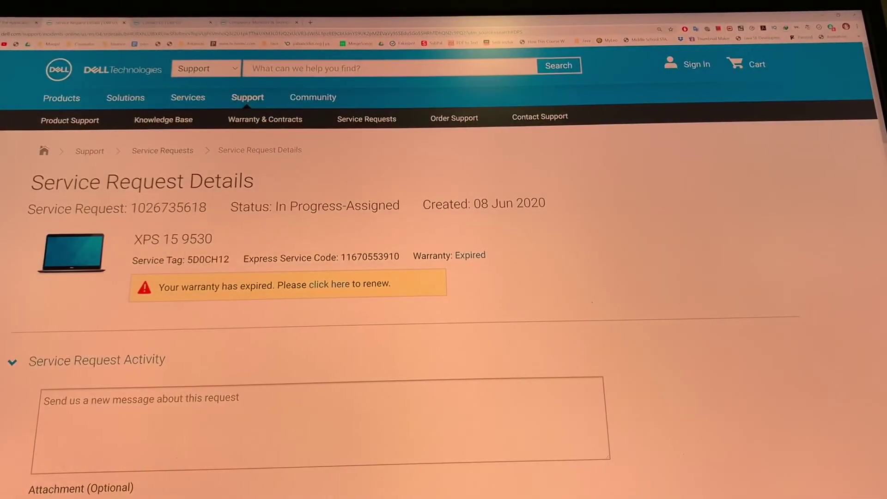